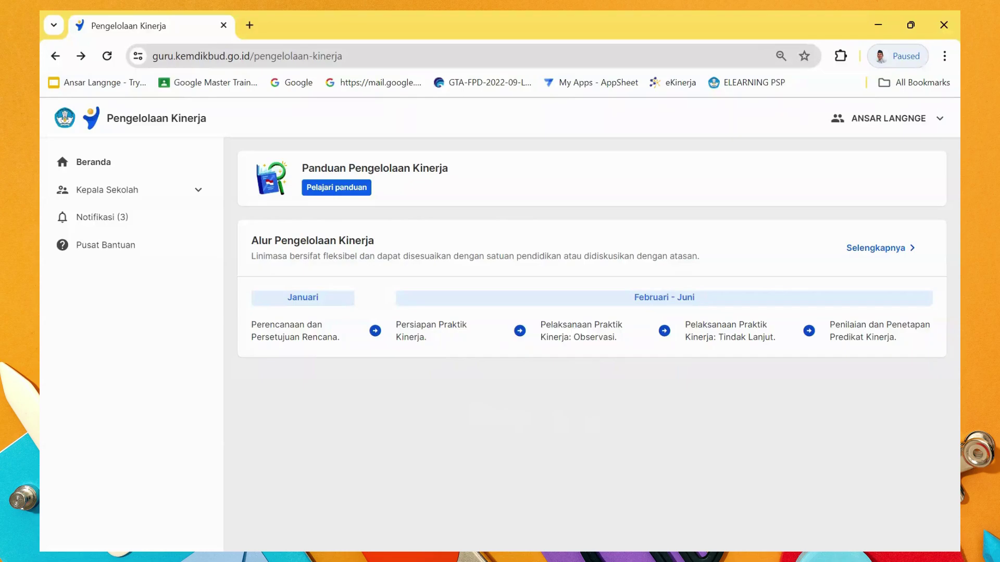
Open the Praktik Kinerja page for Kepala Sekolah in the role of Pegawai
{"action": "left_click", "coordinate": [134, 203]}
{"action": "left_click", "coordinate": [130, 218]}
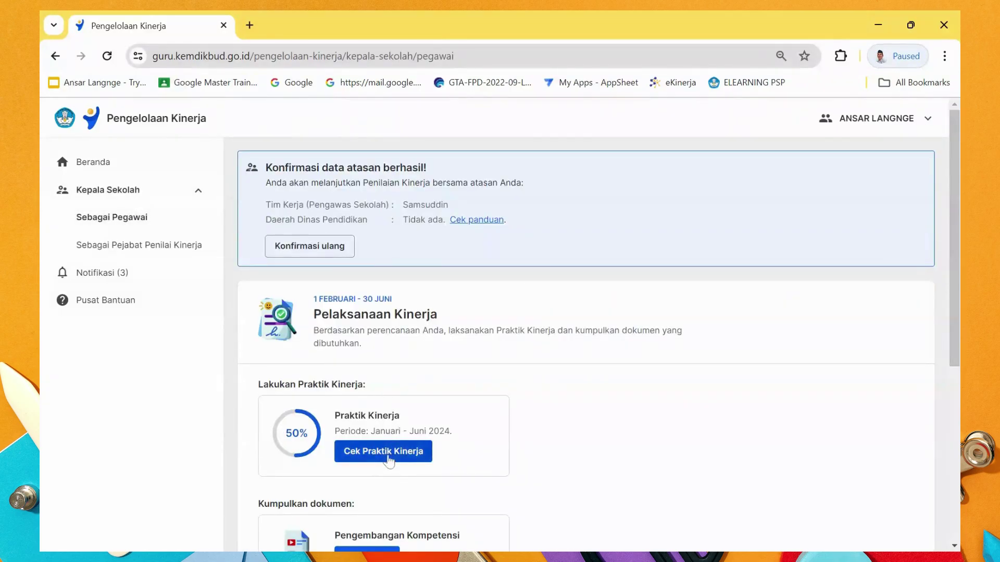
{"action": "left_click", "coordinate": [387, 452]}
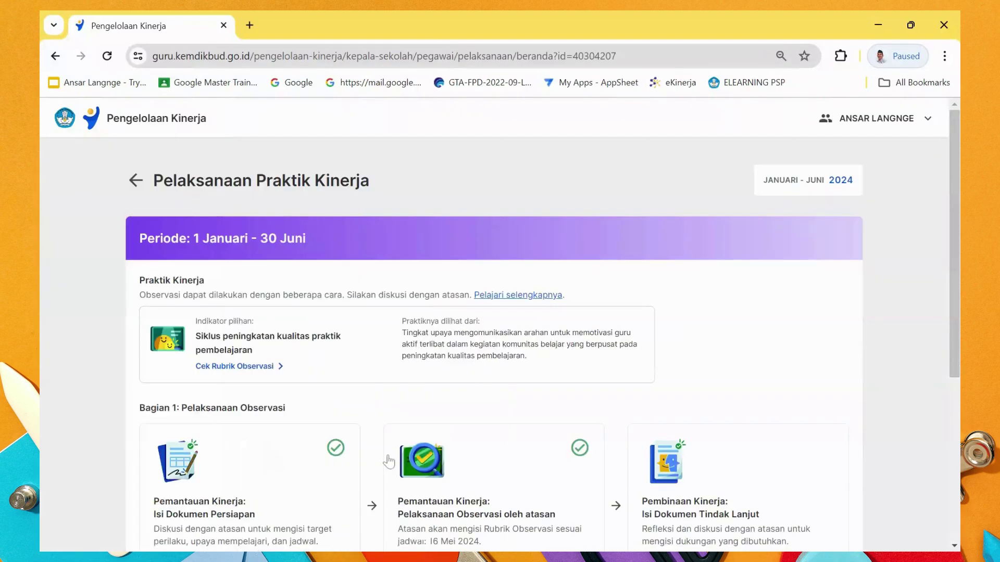
Continue the Isi Dokumen Tindak Lanjut task and proceed past the observation ratings to the Formulir Diskusi Tindak Lanjut
{"action": "scroll", "coordinate": [390, 461], "scroll_direction": "down", "scroll_amount": 3}
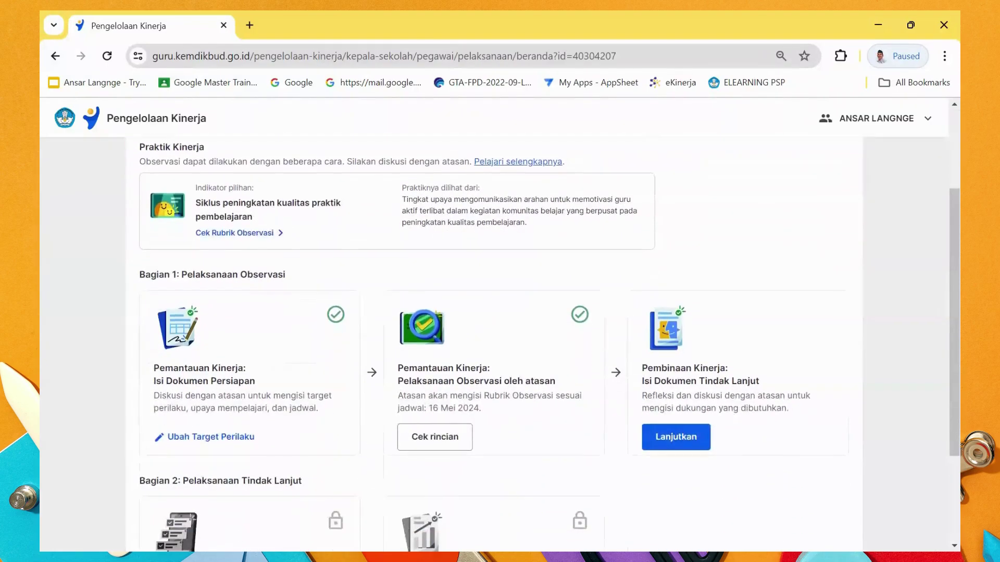
{"action": "scroll", "coordinate": [494, 344], "scroll_direction": "down", "scroll_amount": 1}
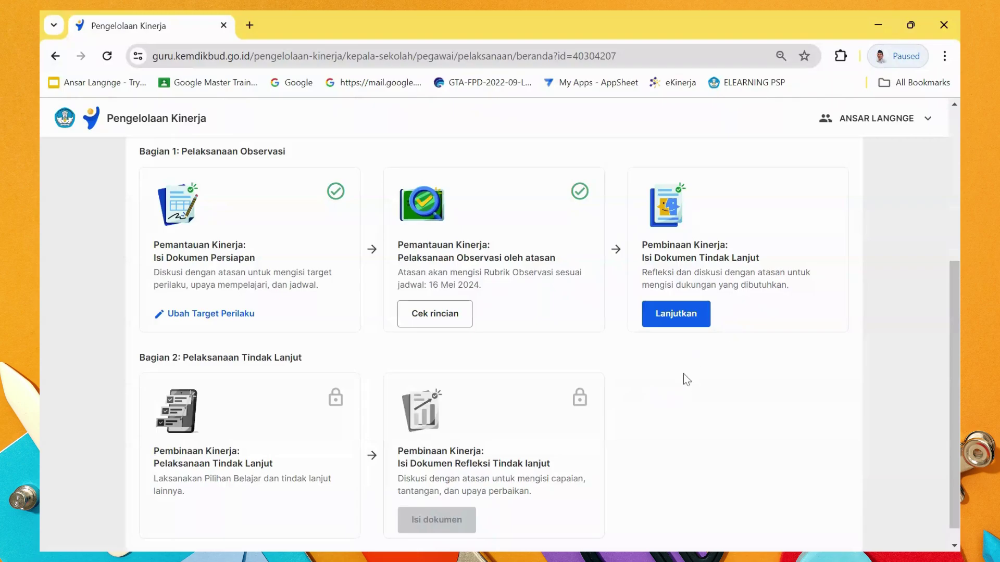
{"action": "left_click", "coordinate": [687, 318]}
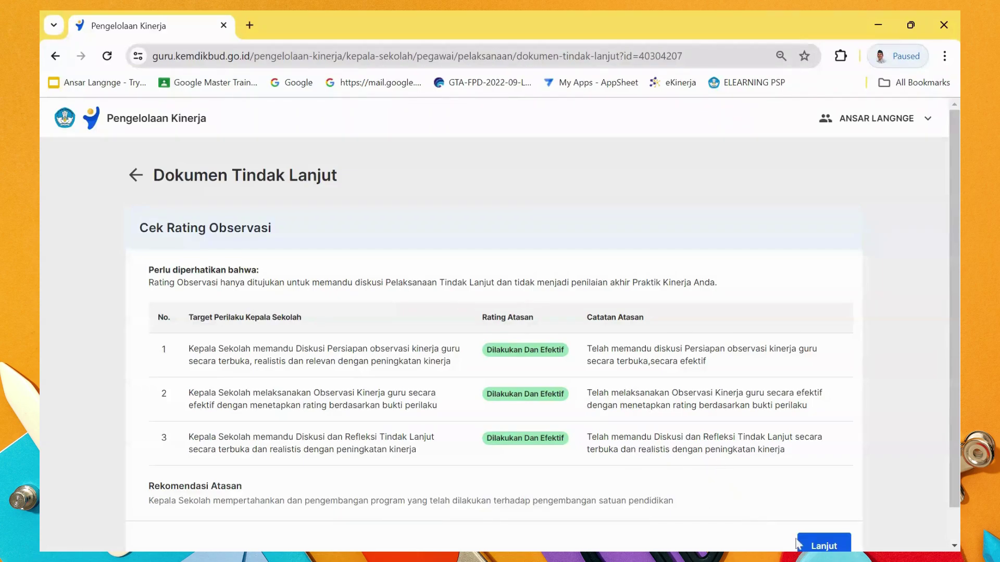
{"action": "left_click", "coordinate": [824, 545]}
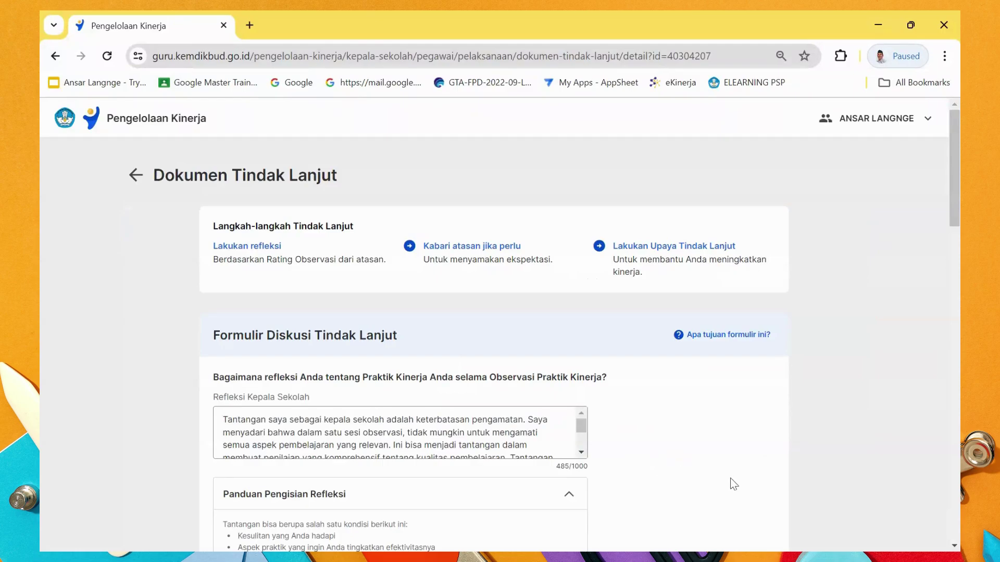
Correct the misspelled last word of the Refleksi Kepala Sekolah text to "dicapai"
{"action": "scroll", "coordinate": [733, 484], "scroll_direction": "down", "scroll_amount": 3}
{"action": "scroll", "coordinate": [733, 484], "scroll_direction": "up", "scroll_amount": 1}
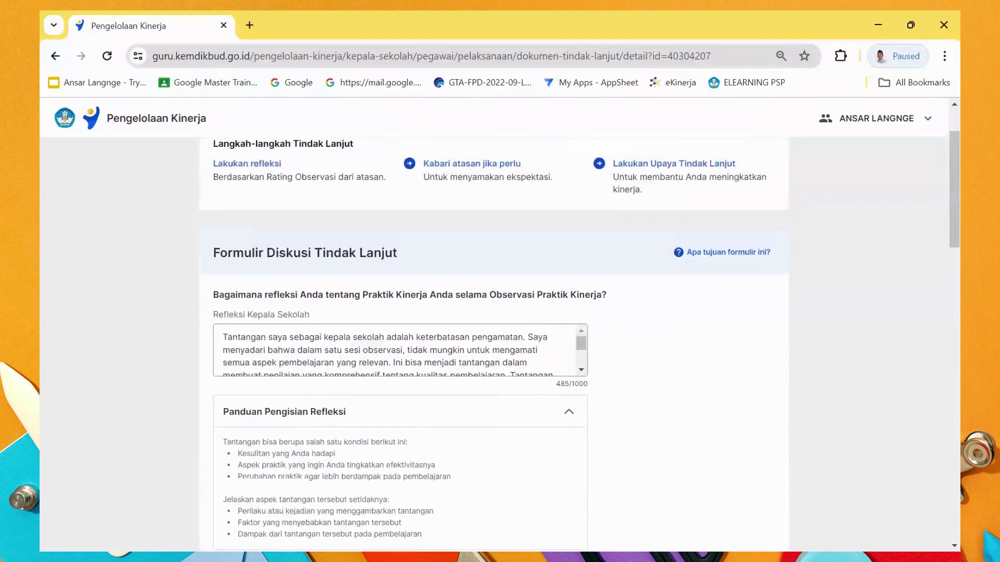
{"action": "scroll", "coordinate": [500, 323], "scroll_direction": "down", "scroll_amount": 1}
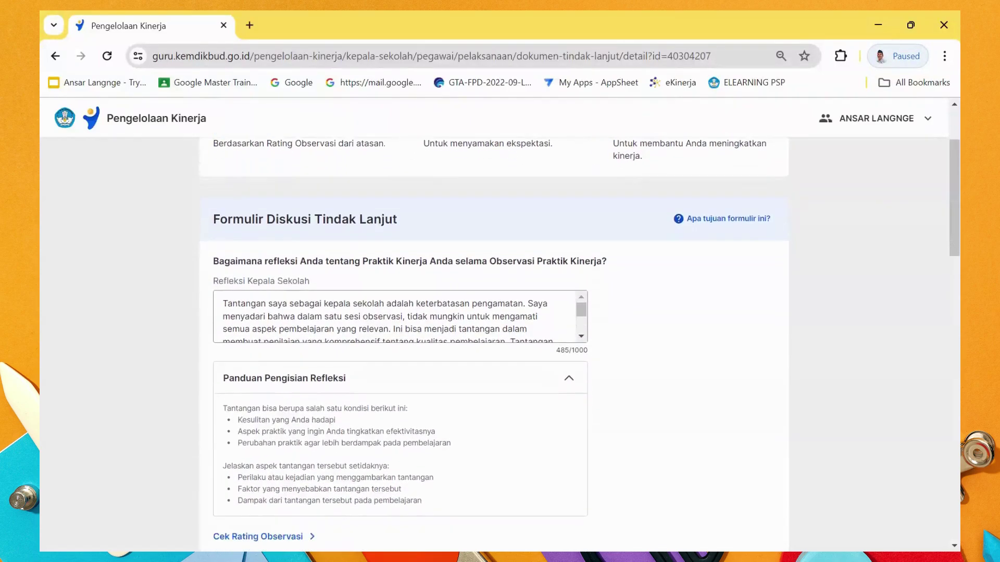
{"action": "scroll", "coordinate": [500, 323], "scroll_direction": "down", "scroll_amount": 2}
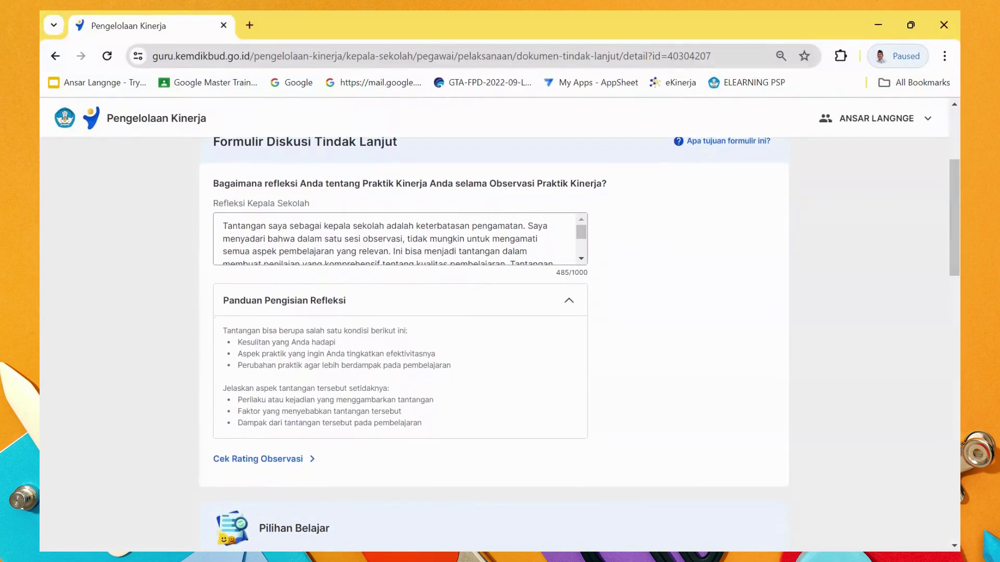
{"action": "scroll", "coordinate": [500, 323], "scroll_direction": "down", "scroll_amount": 1}
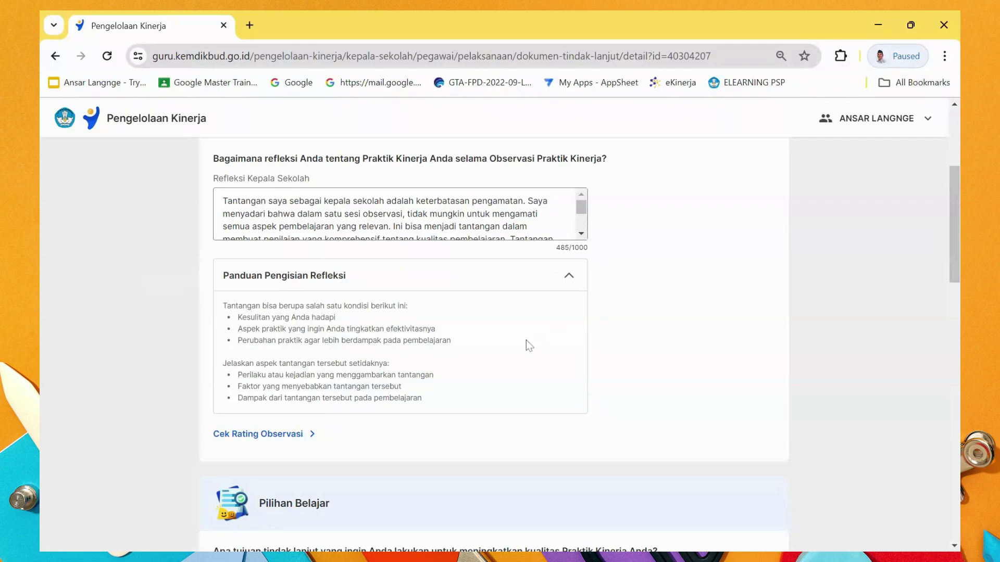
{"action": "left_click", "coordinate": [580, 234]}
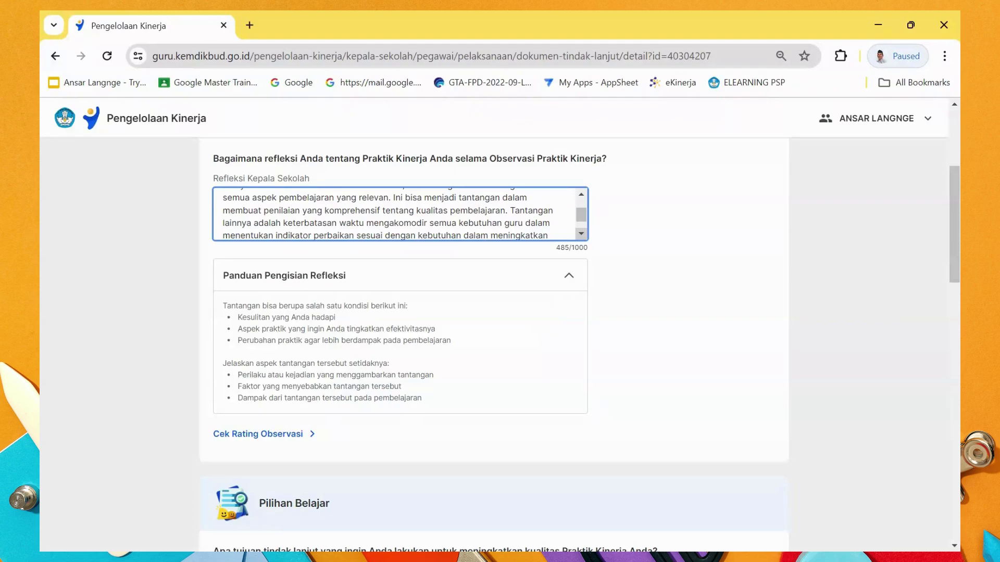
{"action": "left_click", "coordinate": [581, 234]}
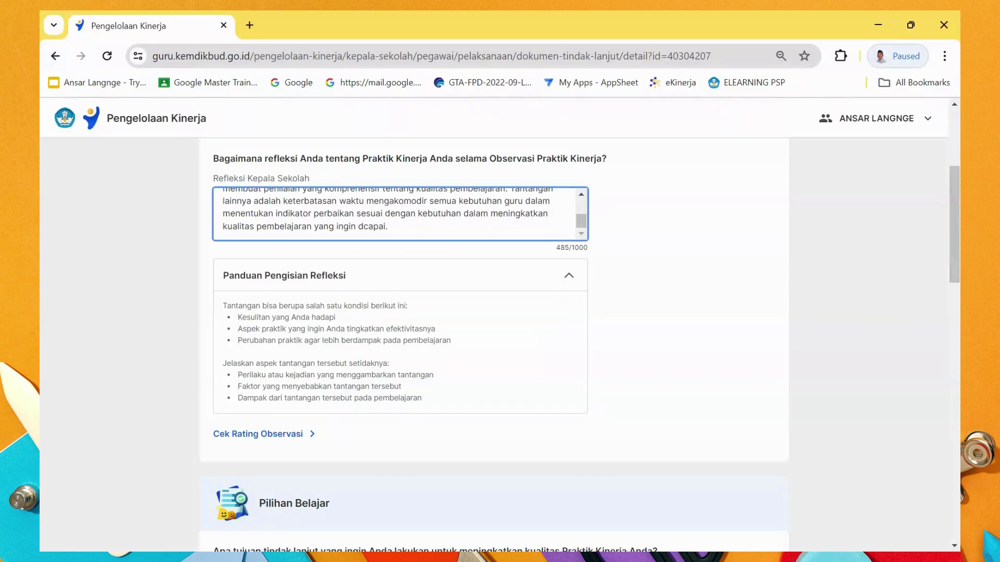
{"action": "left_click", "coordinate": [363, 226]}
{"action": "type", "text": "i"}
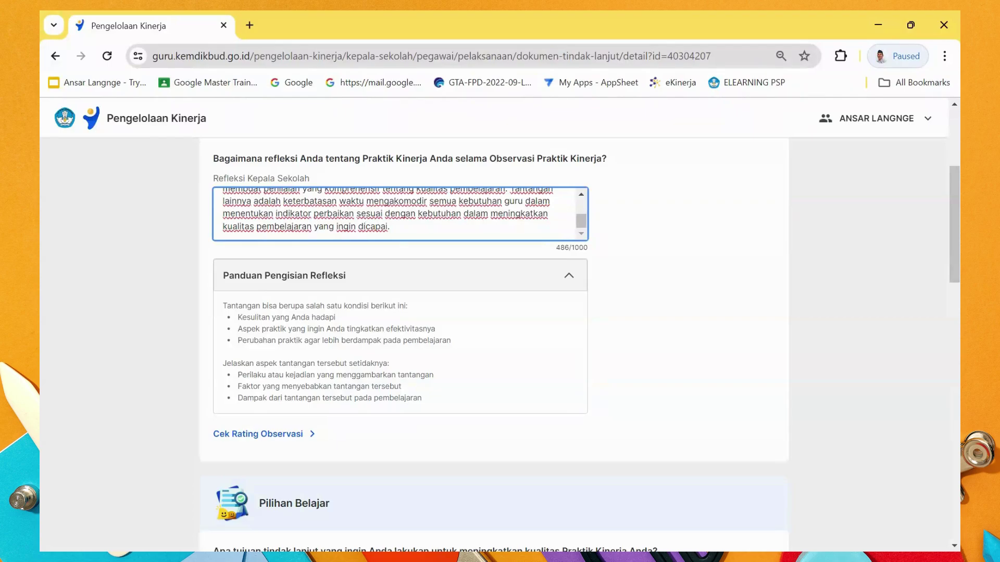
Review the Pilihan Belajar answers on follow-up goal, efforts and period, and check the options for Kebutuhan Dukungan
{"action": "scroll", "coordinate": [500, 312], "scroll_direction": "down", "scroll_amount": 1}
{"action": "scroll", "coordinate": [500, 344], "scroll_direction": "down", "scroll_amount": 6}
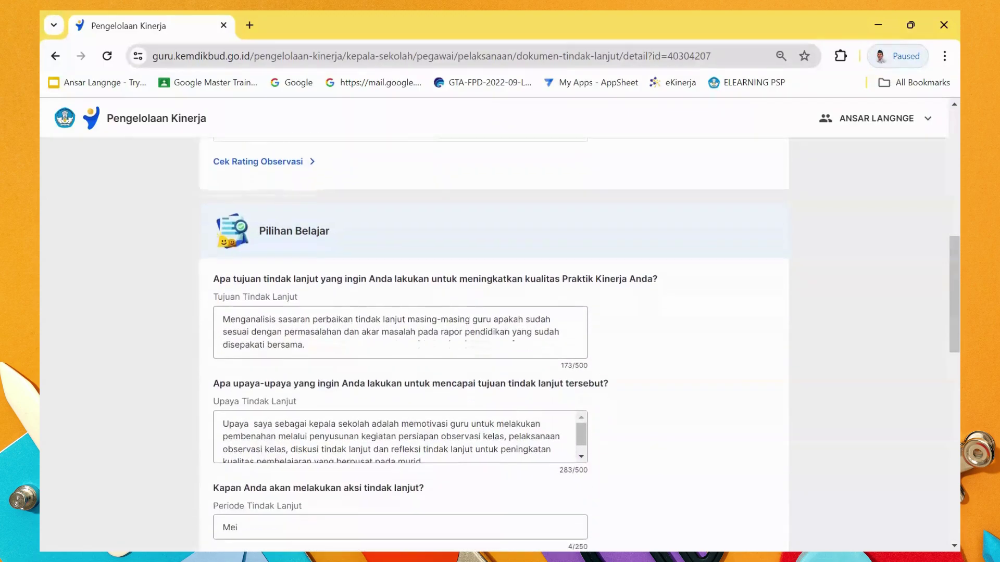
{"action": "scroll", "coordinate": [500, 344], "scroll_direction": "down", "scroll_amount": 1}
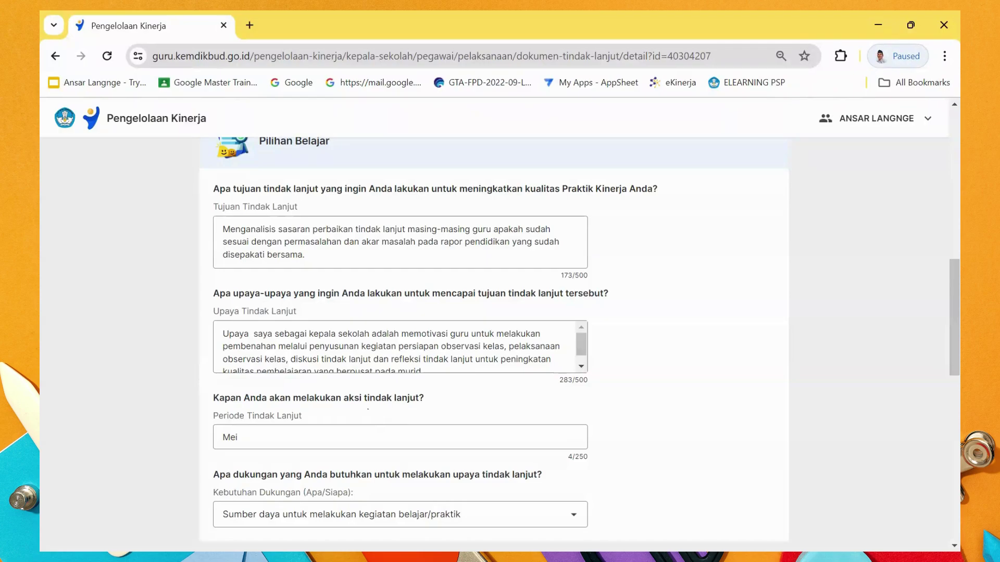
{"action": "left_click", "coordinate": [581, 367]}
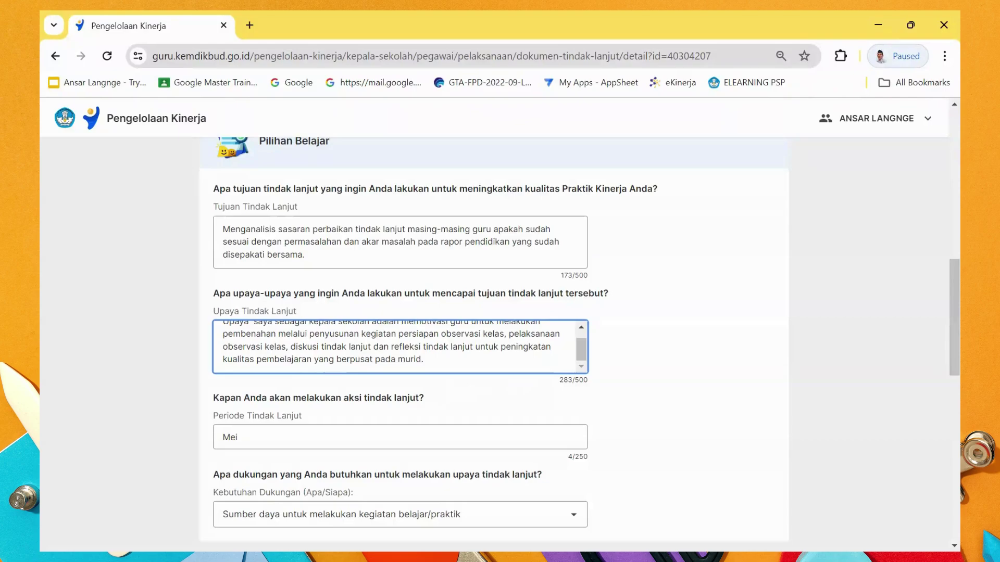
{"action": "scroll", "coordinate": [495, 344], "scroll_direction": "down", "scroll_amount": 4}
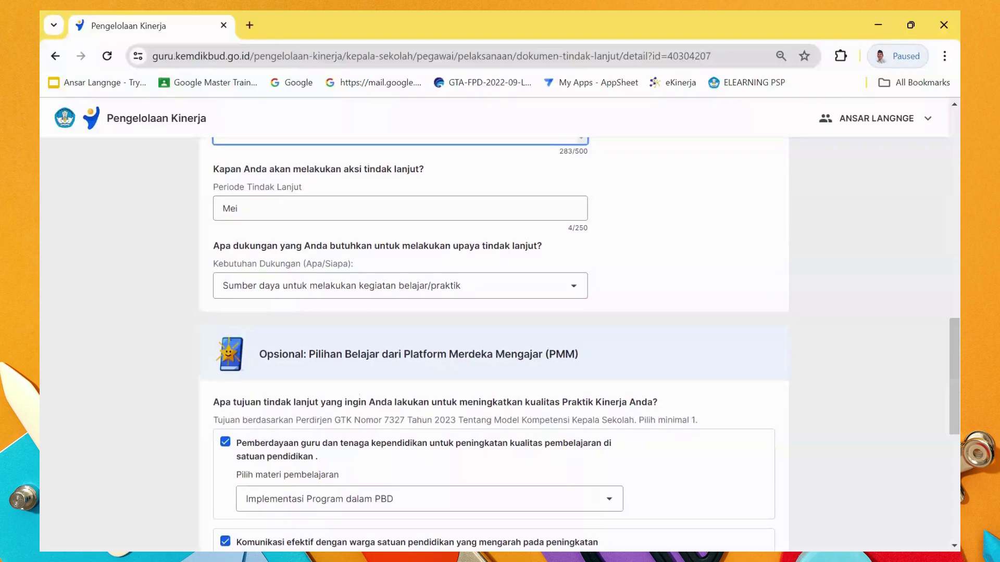
{"action": "scroll", "coordinate": [494, 344], "scroll_direction": "up", "scroll_amount": 1}
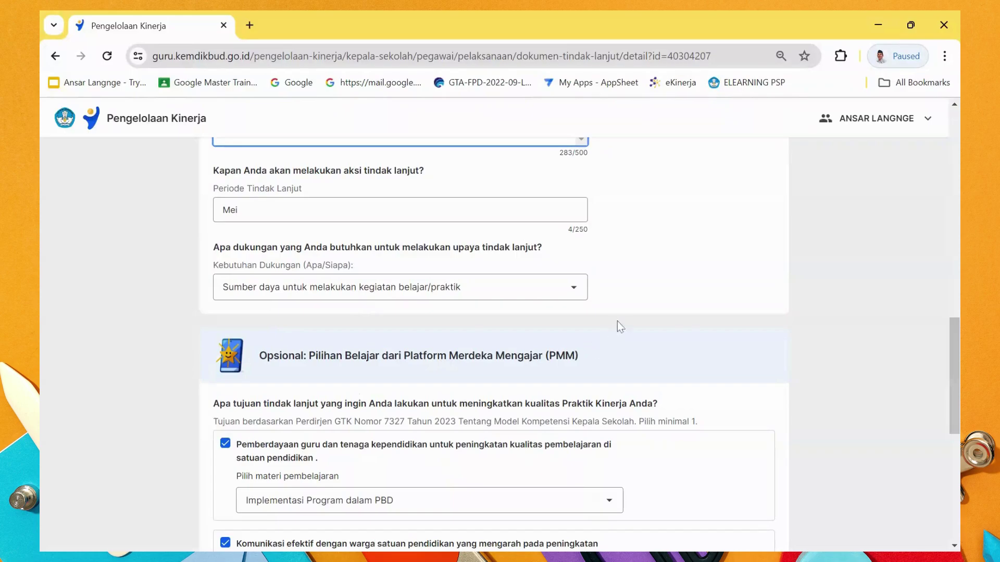
{"action": "left_click", "coordinate": [580, 293]}
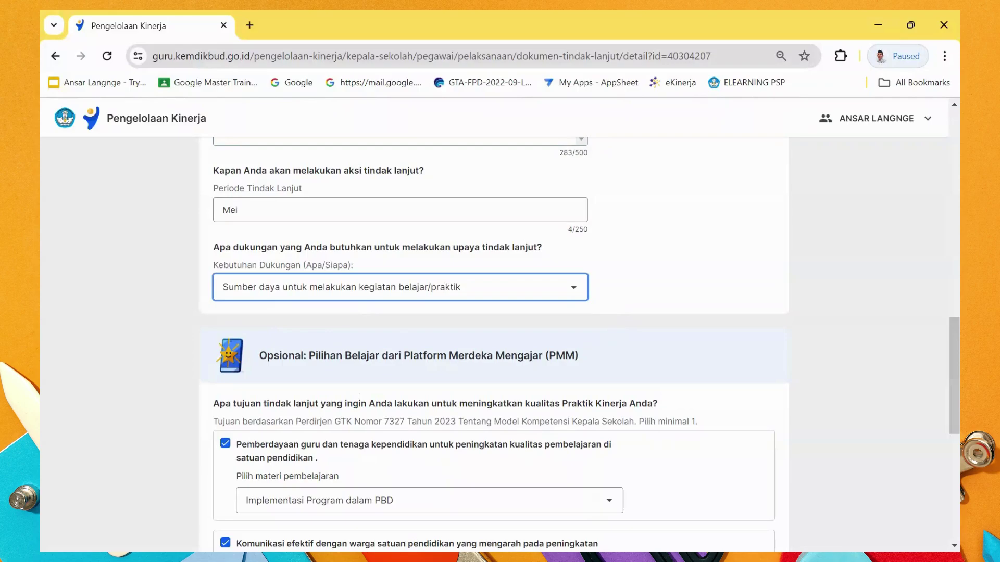
Examine the learning material choices for the three ticked goals in the optional Platform Merdeka Mengajar section
{"action": "scroll", "coordinate": [494, 344], "scroll_direction": "down", "scroll_amount": 3}
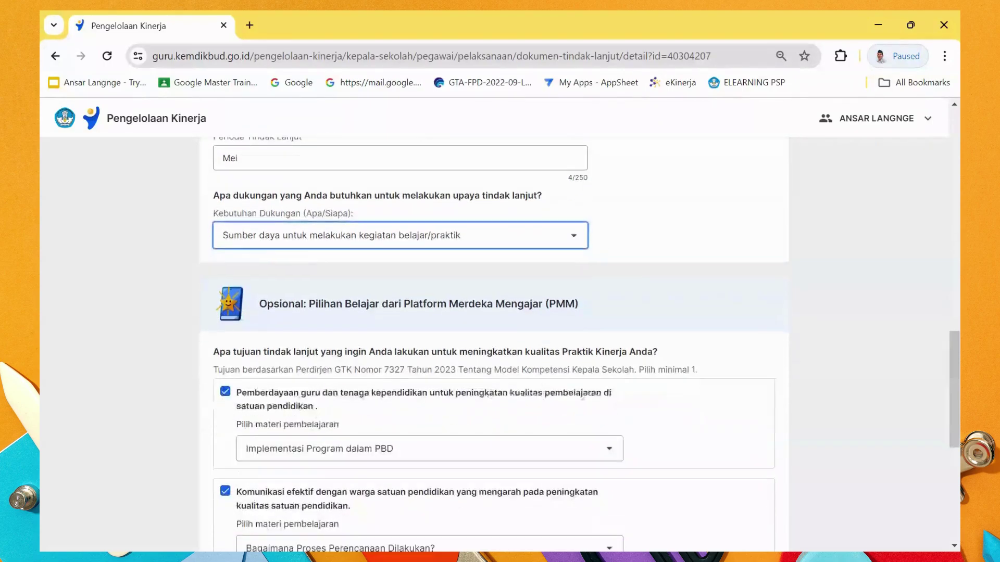
{"action": "scroll", "coordinate": [493, 344], "scroll_direction": "down", "scroll_amount": 1}
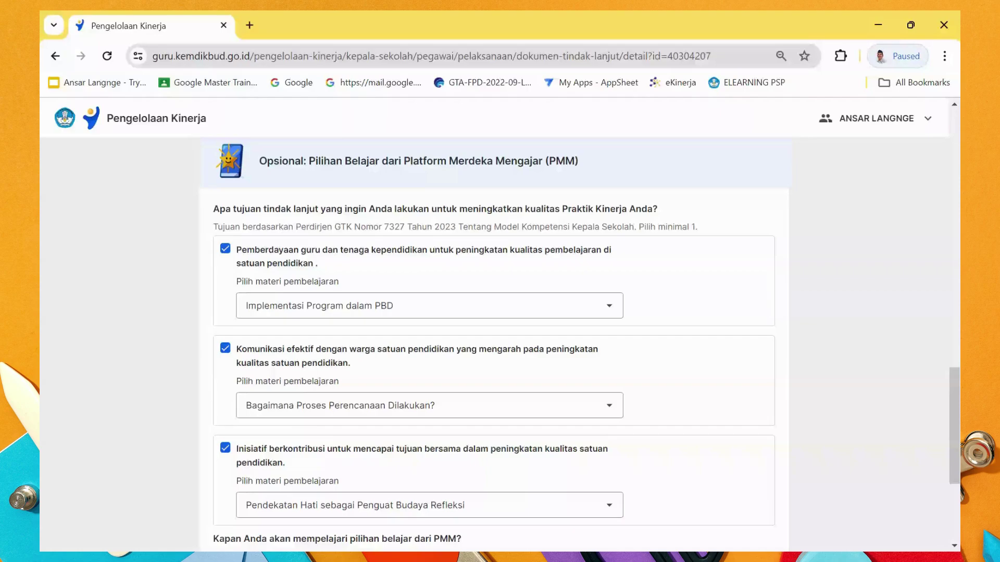
{"action": "scroll", "coordinate": [440, 242], "scroll_direction": "down", "scroll_amount": 1}
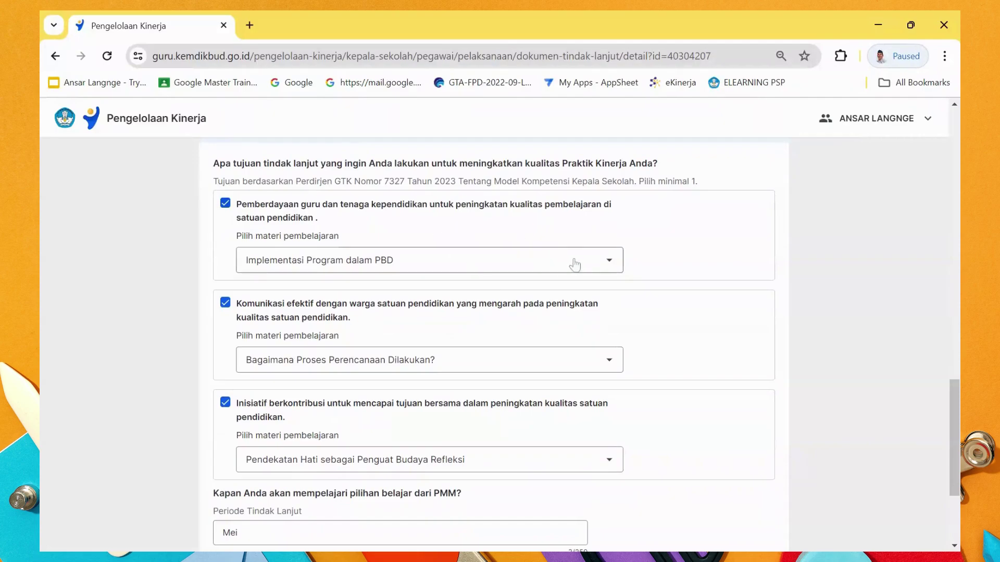
{"action": "left_click", "coordinate": [608, 263]}
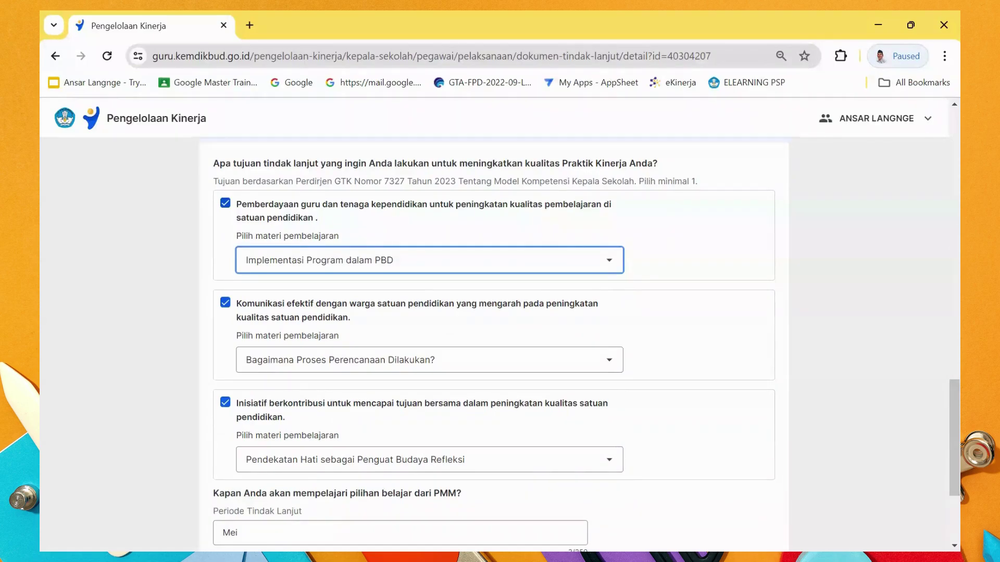
{"action": "scroll", "coordinate": [500, 343], "scroll_direction": "down", "scroll_amount": 2}
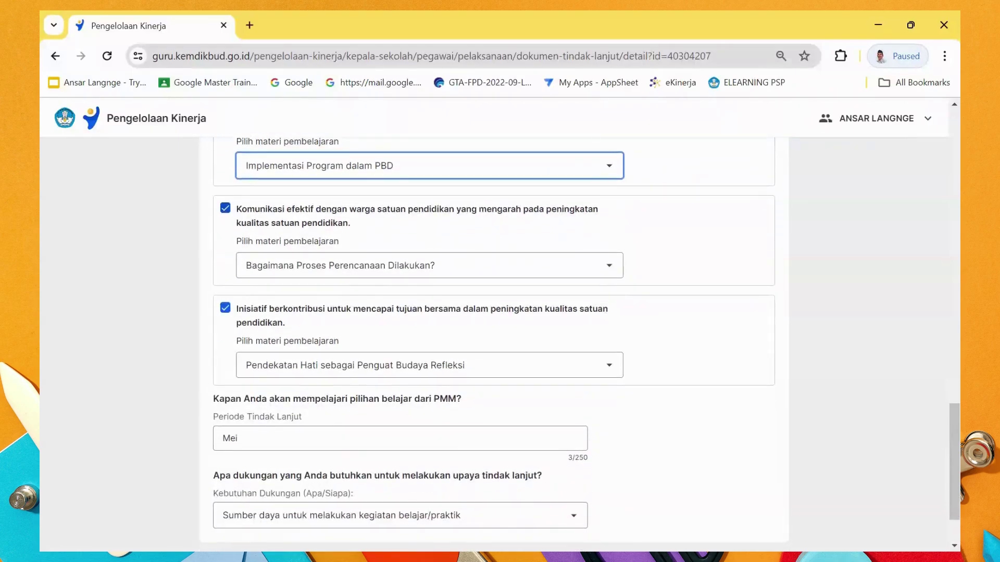
{"action": "left_click", "coordinate": [607, 268]}
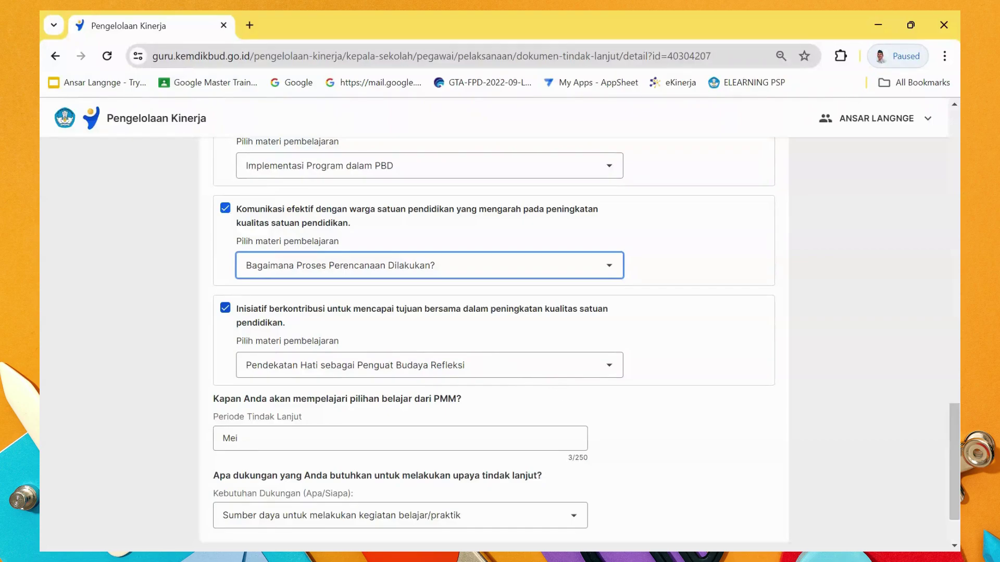
{"action": "left_click", "coordinate": [609, 370]}
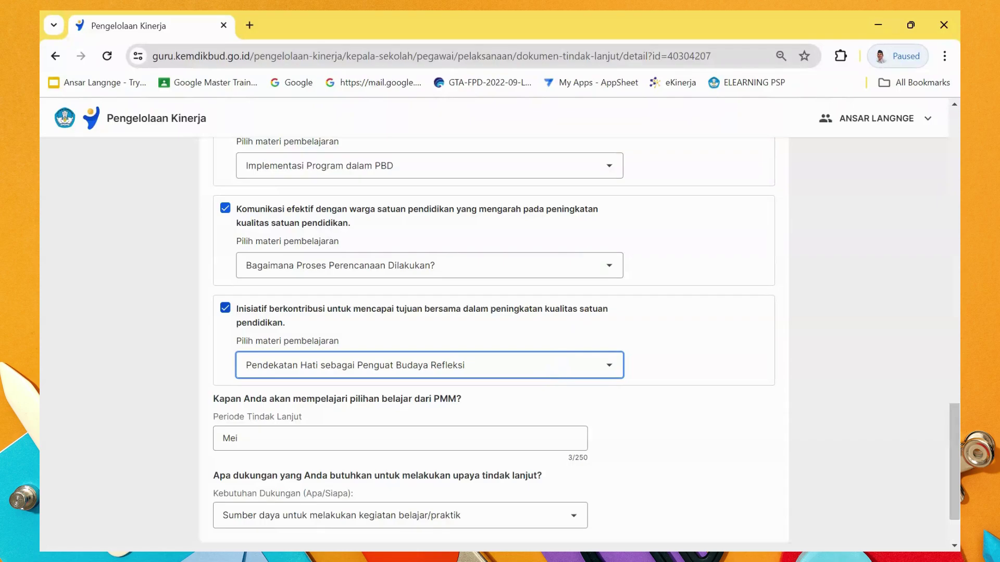
{"action": "scroll", "coordinate": [494, 345], "scroll_direction": "up", "scroll_amount": 1}
{"action": "scroll", "coordinate": [494, 345], "scroll_direction": "down", "scroll_amount": 1}
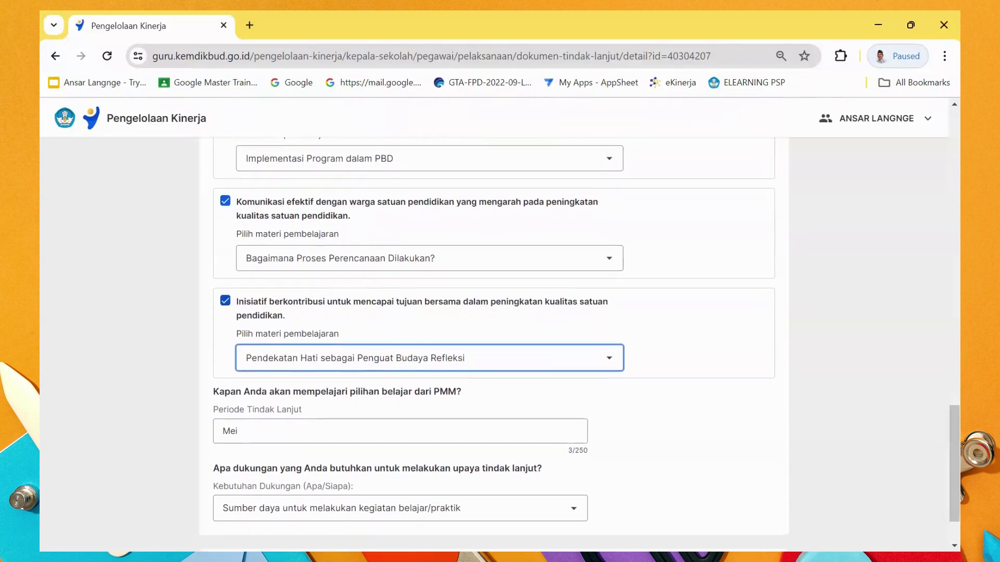
{"action": "scroll", "coordinate": [494, 345], "scroll_direction": "up", "scroll_amount": 1}
{"action": "scroll", "coordinate": [494, 345], "scroll_direction": "up", "scroll_amount": 1}
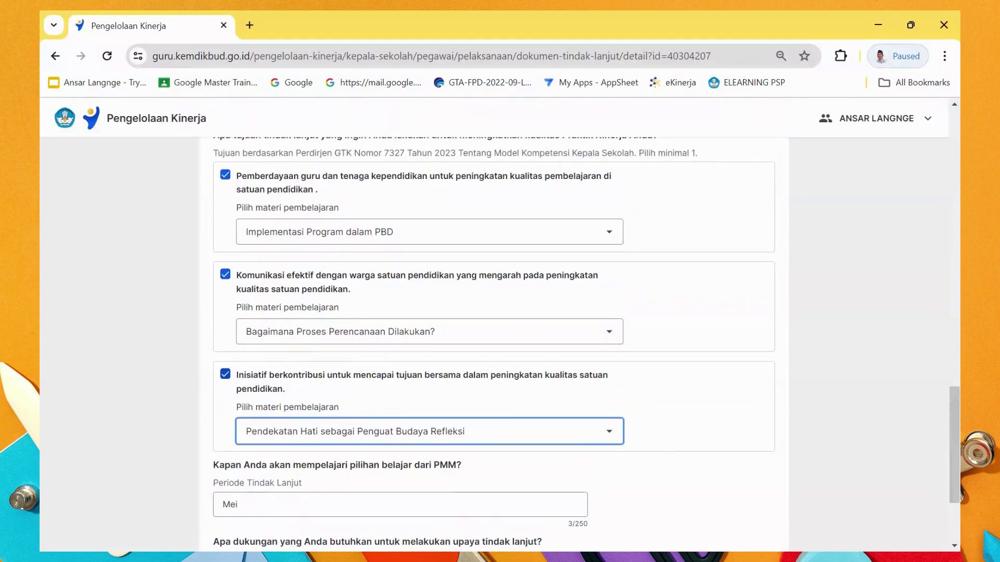
{"action": "scroll", "coordinate": [493, 345], "scroll_direction": "up", "scroll_amount": 1}
{"action": "scroll", "coordinate": [494, 345], "scroll_direction": "down", "scroll_amount": 1}
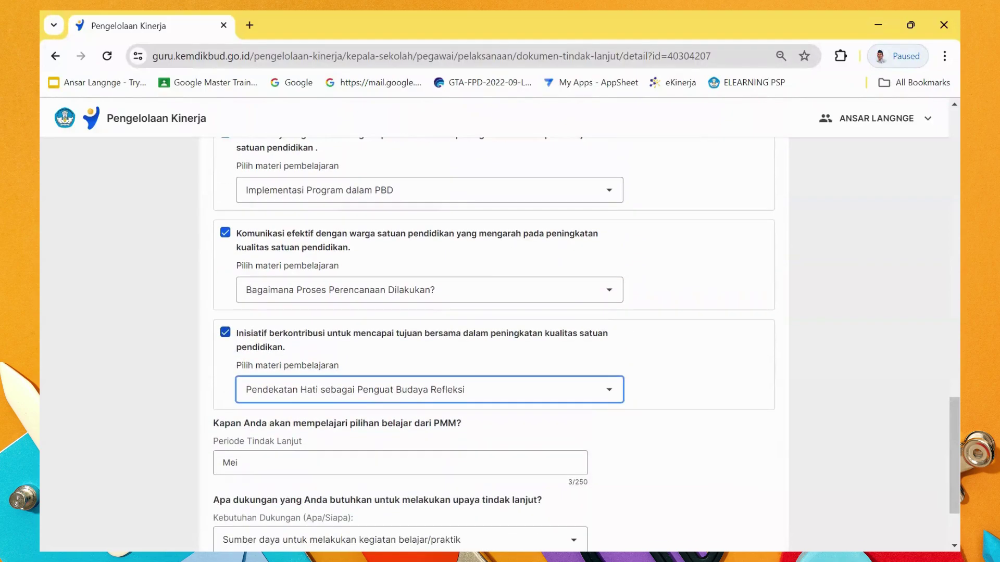
{"action": "scroll", "coordinate": [493, 345], "scroll_direction": "up", "scroll_amount": 2}
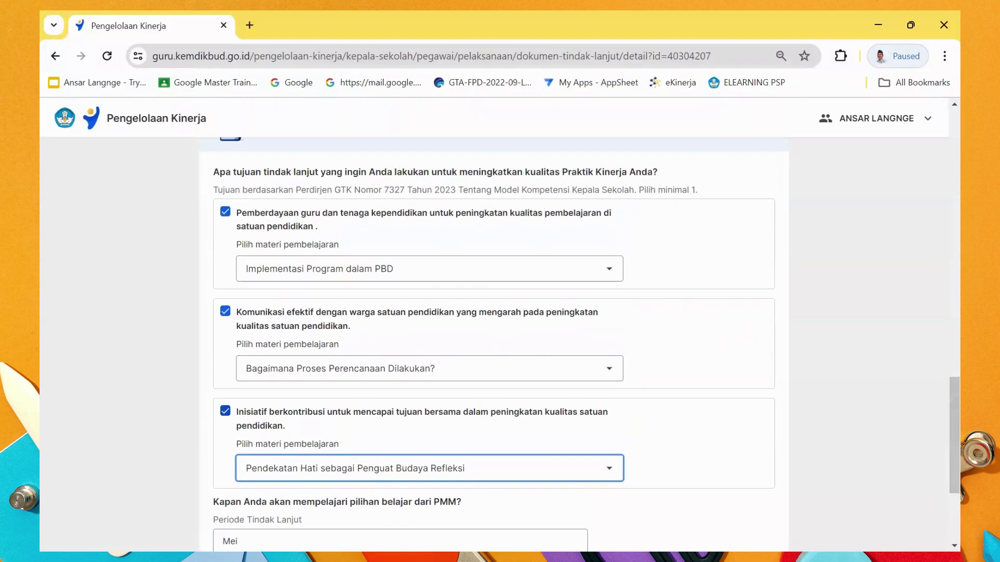
{"action": "scroll", "coordinate": [493, 344], "scroll_direction": "down", "scroll_amount": 1}
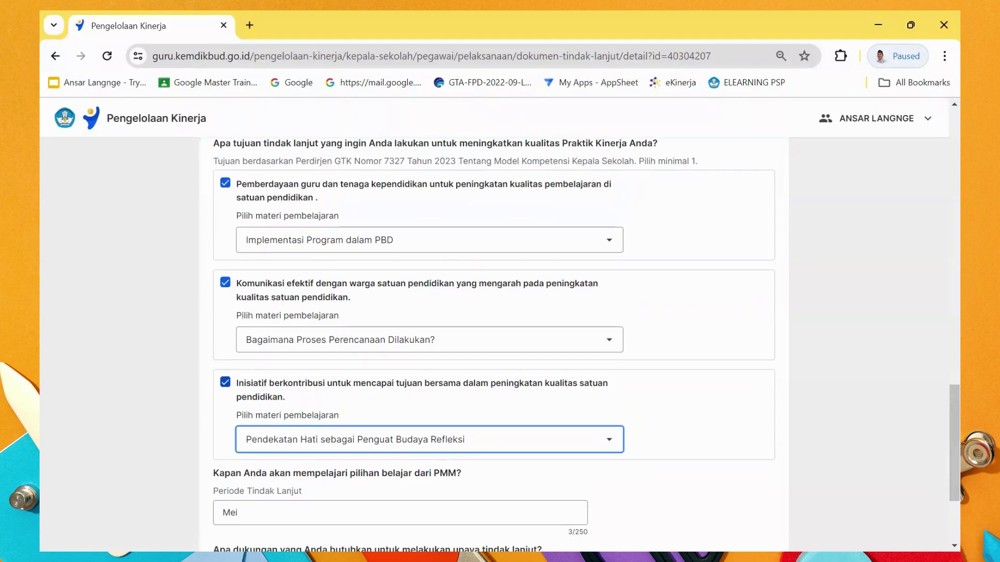
{"action": "scroll", "coordinate": [493, 345], "scroll_direction": "down", "scroll_amount": 1}
{"action": "scroll", "coordinate": [493, 345], "scroll_direction": "up", "scroll_amount": 1}
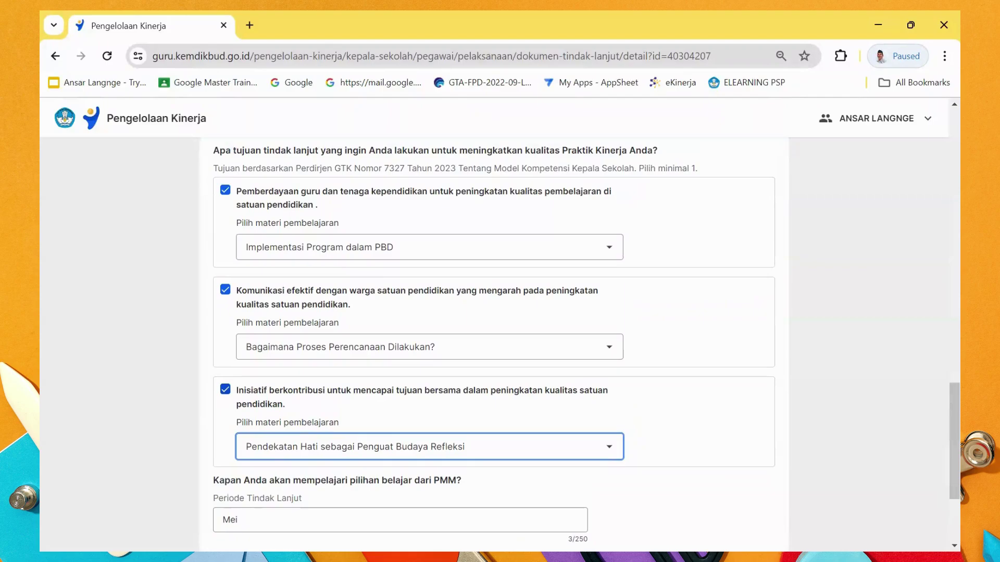
{"action": "scroll", "coordinate": [493, 345], "scroll_direction": "down", "scroll_amount": 1}
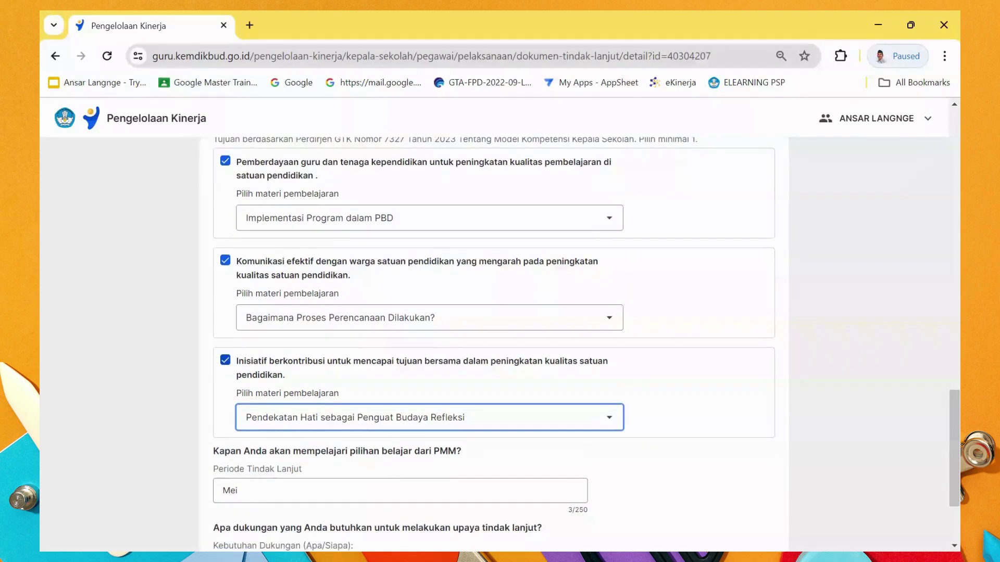
{"action": "scroll", "coordinate": [493, 345], "scroll_direction": "down", "scroll_amount": 3}
{"action": "scroll", "coordinate": [494, 345], "scroll_direction": "up", "scroll_amount": 1}
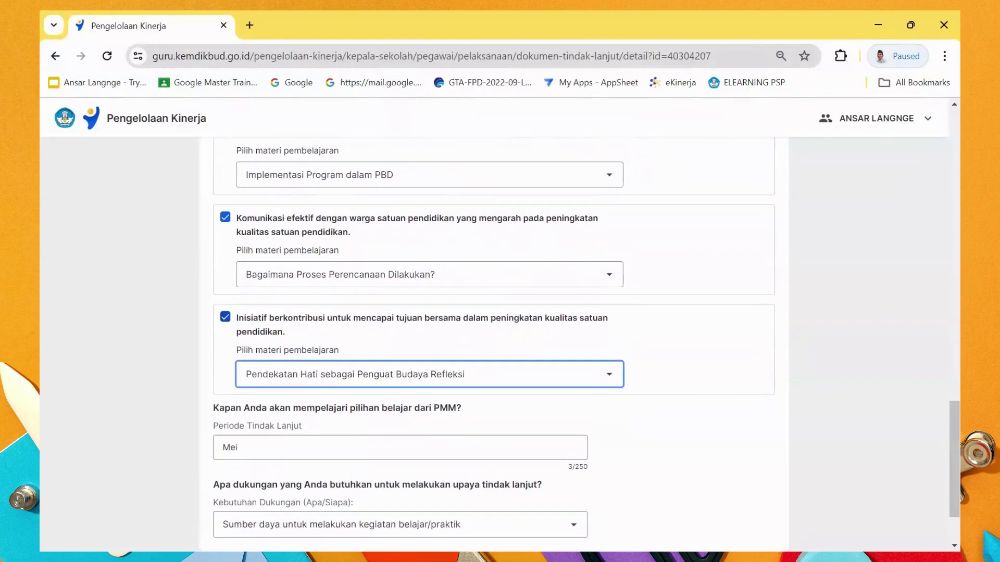
{"action": "scroll", "coordinate": [493, 344], "scroll_direction": "up", "scroll_amount": 2}
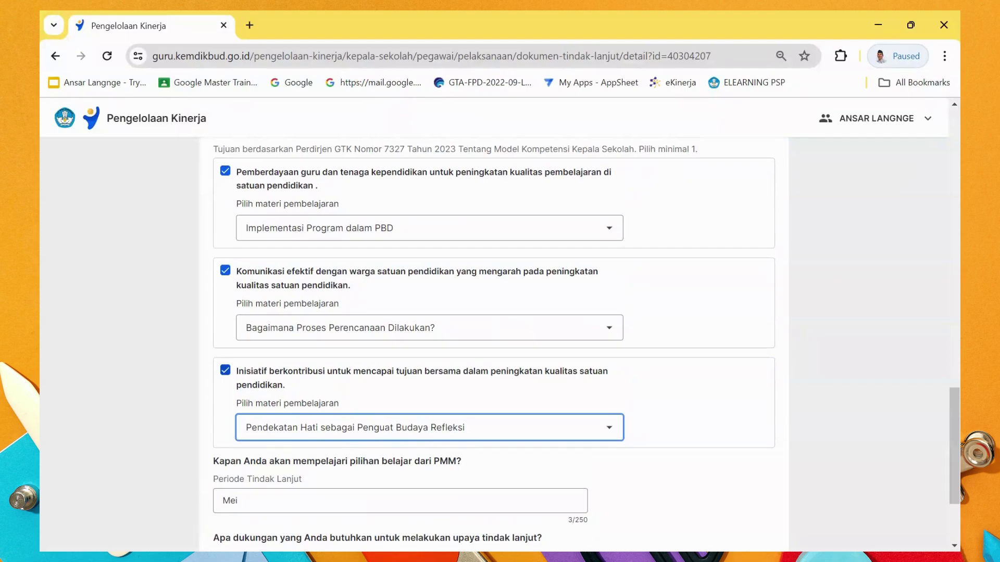
Review the selected PMM learning materials, the Periode Tindak Lanjut and the Kebutuhan Dukungan choice in the closing part of the form
{"action": "scroll", "coordinate": [493, 345], "scroll_direction": "up", "scroll_amount": 1}
{"action": "scroll", "coordinate": [493, 345], "scroll_direction": "down", "scroll_amount": 1}
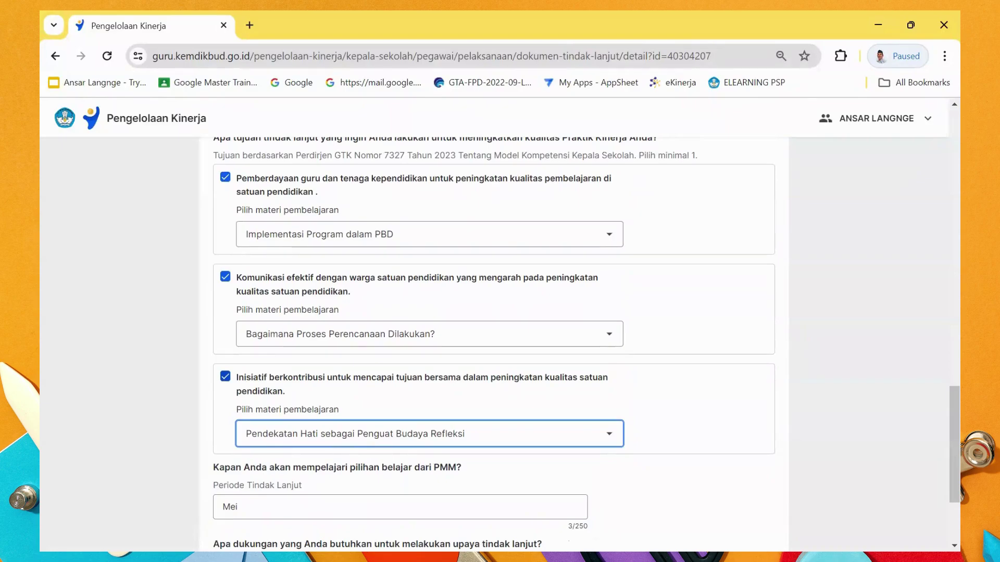
{"action": "scroll", "coordinate": [494, 345], "scroll_direction": "down", "scroll_amount": 1}
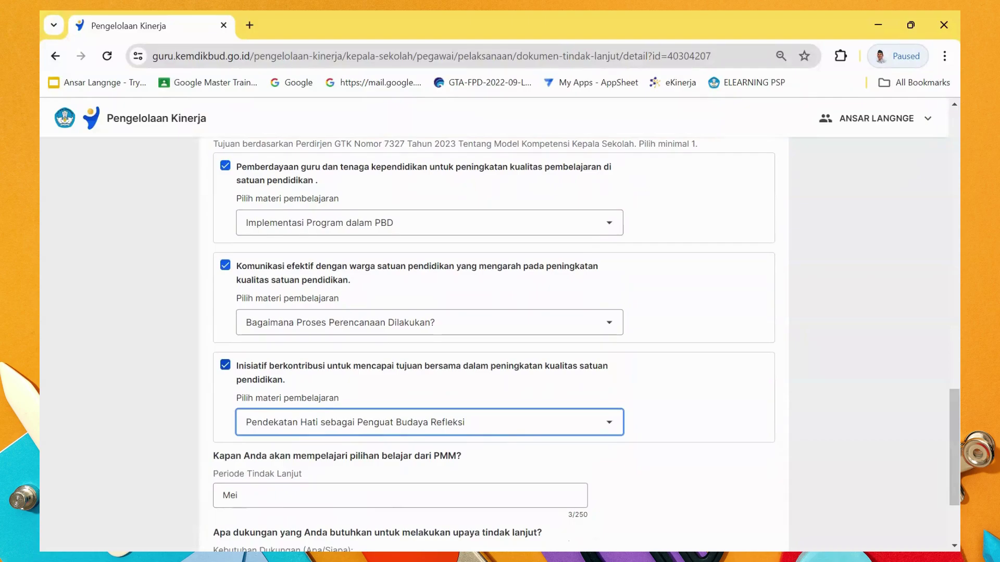
{"action": "scroll", "coordinate": [494, 344], "scroll_direction": "down", "scroll_amount": 3}
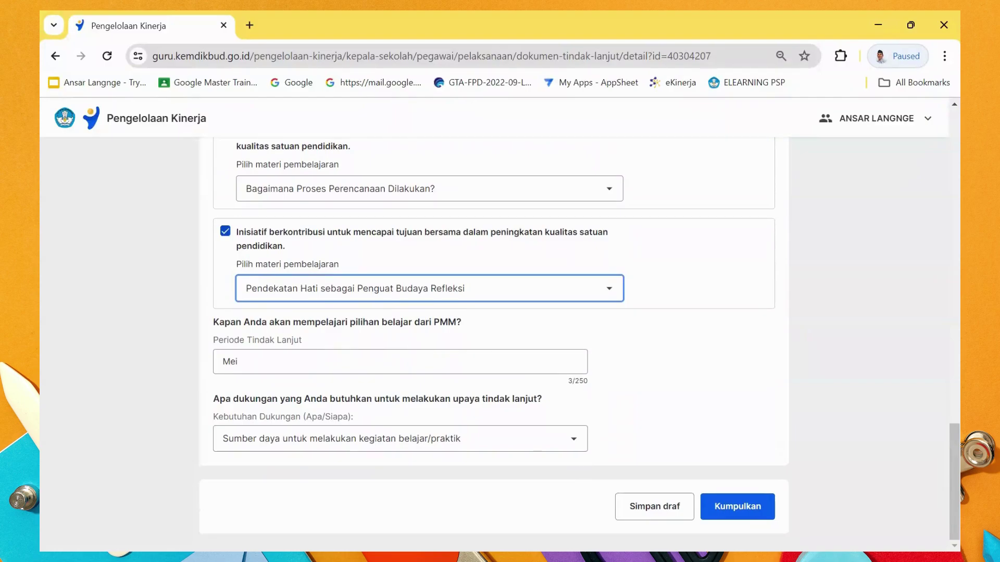
{"action": "scroll", "coordinate": [494, 344], "scroll_direction": "up", "scroll_amount": 1}
{"action": "scroll", "coordinate": [494, 344], "scroll_direction": "down", "scroll_amount": 1}
{"action": "scroll", "coordinate": [493, 345], "scroll_direction": "up", "scroll_amount": 1}
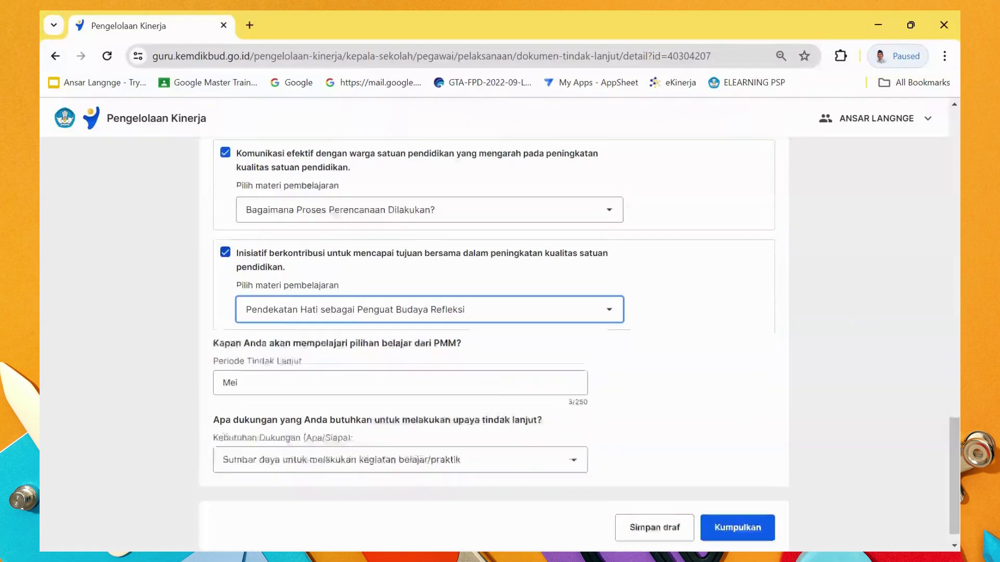
{"action": "scroll", "coordinate": [493, 345], "scroll_direction": "down", "scroll_amount": 1}
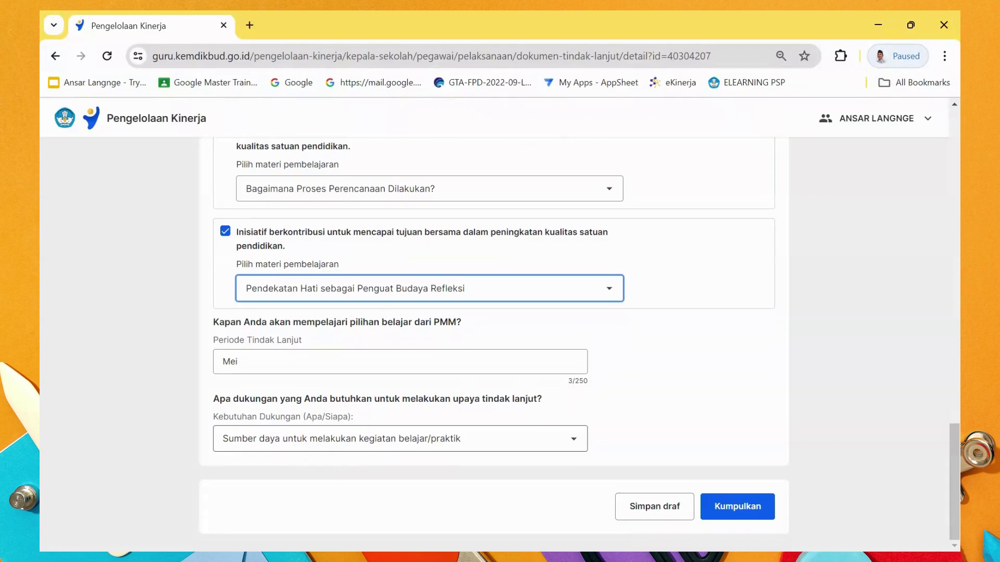
{"action": "left_click", "coordinate": [577, 444]}
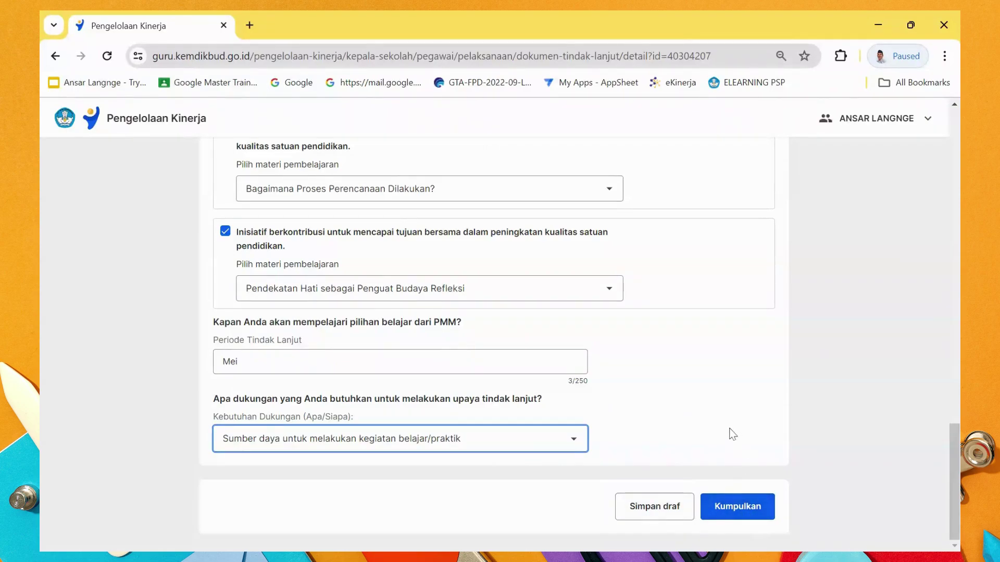
Save the Dokumen Tindak Lanjut as a draft, exit the form and check the Bagian 1 and Bagian 2 task stages
{"action": "left_click", "coordinate": [669, 513]}
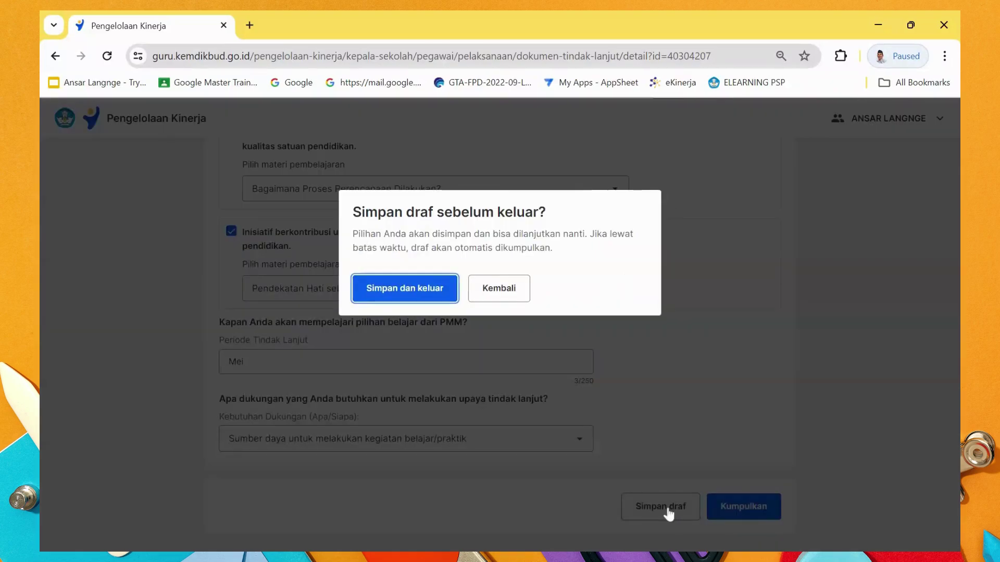
{"action": "left_click", "coordinate": [417, 299]}
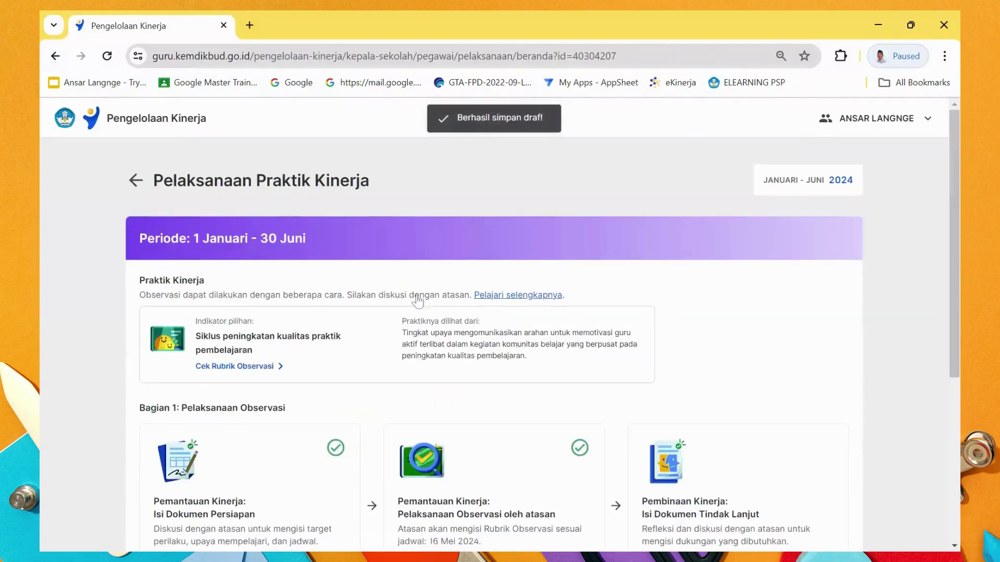
{"action": "scroll", "coordinate": [543, 328], "scroll_direction": "down", "scroll_amount": 2}
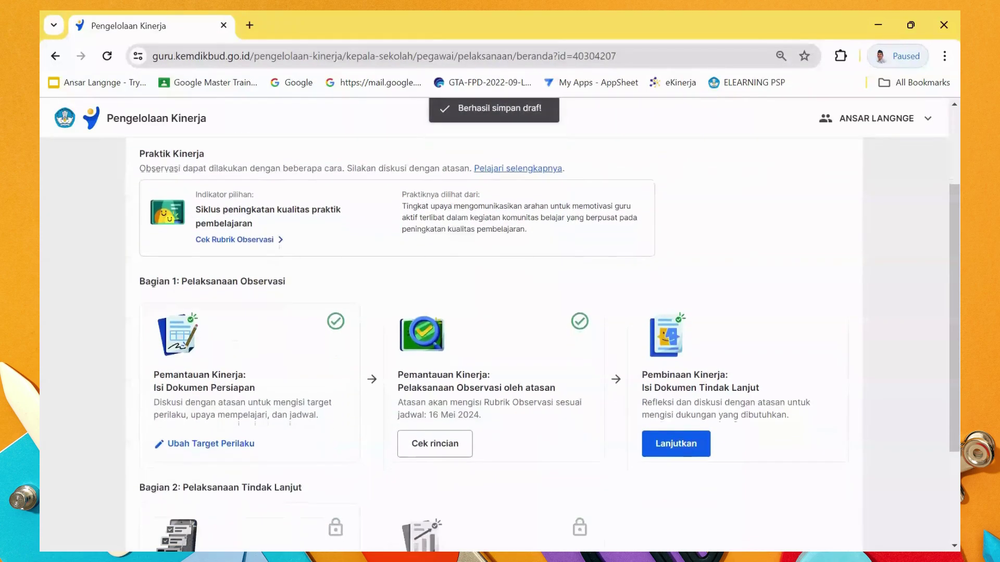
{"action": "scroll", "coordinate": [542, 328], "scroll_direction": "down", "scroll_amount": 1}
{"action": "scroll", "coordinate": [542, 328], "scroll_direction": "down", "scroll_amount": 1}
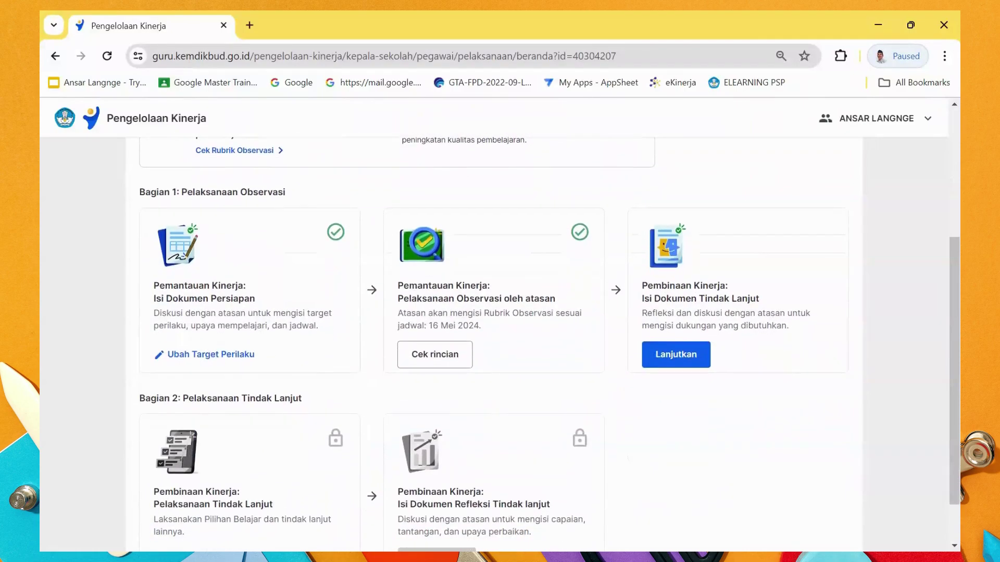